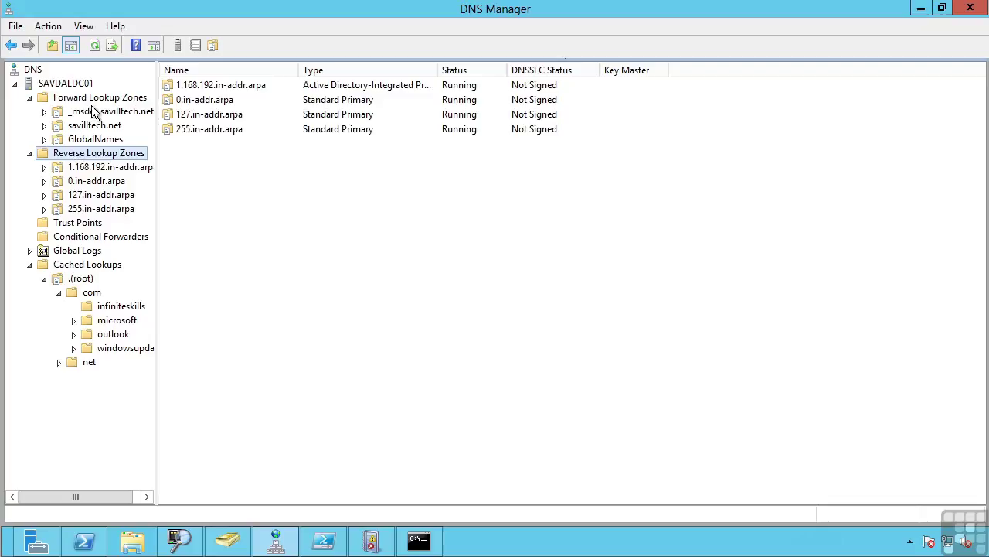
- Examine the host records in the savilltech.net forward zone and the pointer records in the 1.168.192.in-addr.arpa reverse zone
click(94, 99)
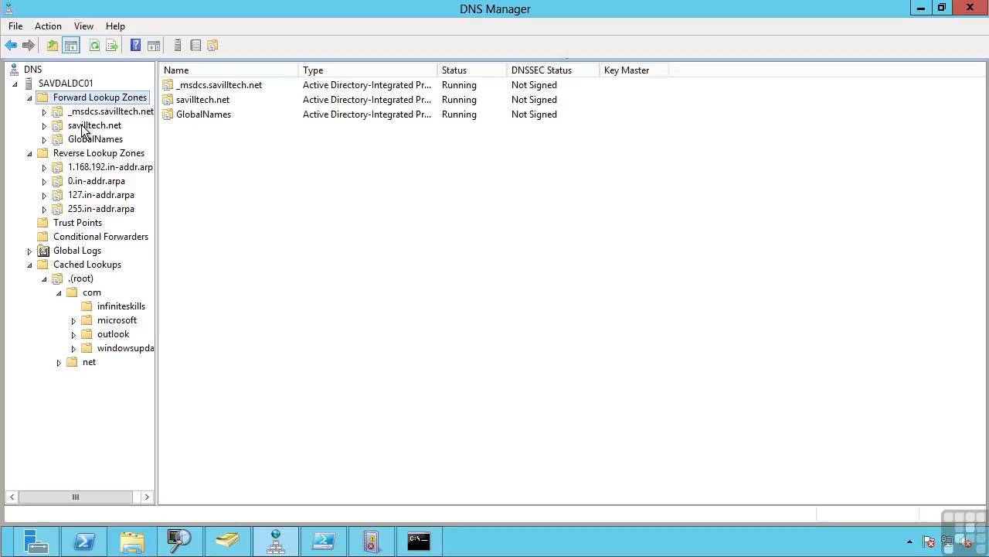
click(83, 129)
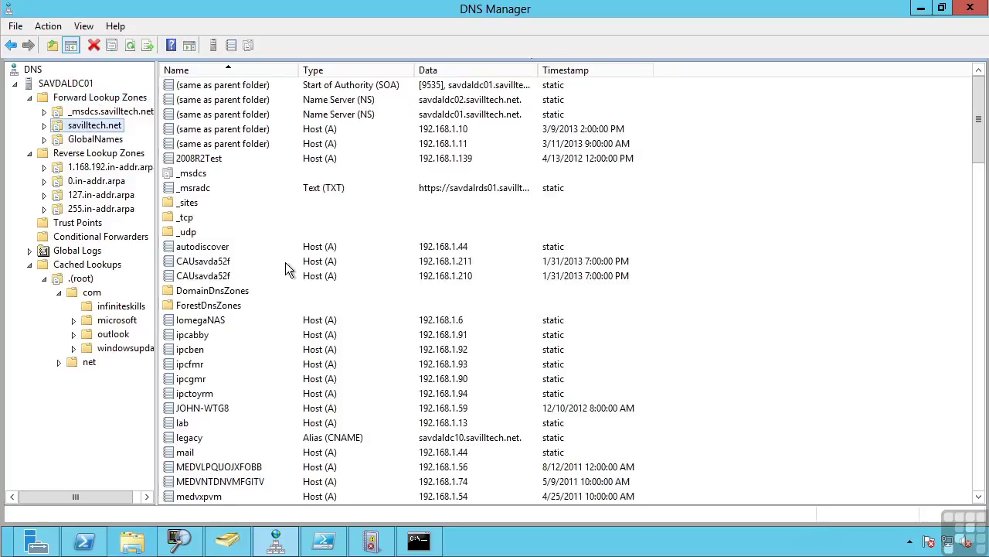
click(213, 249)
click(173, 350)
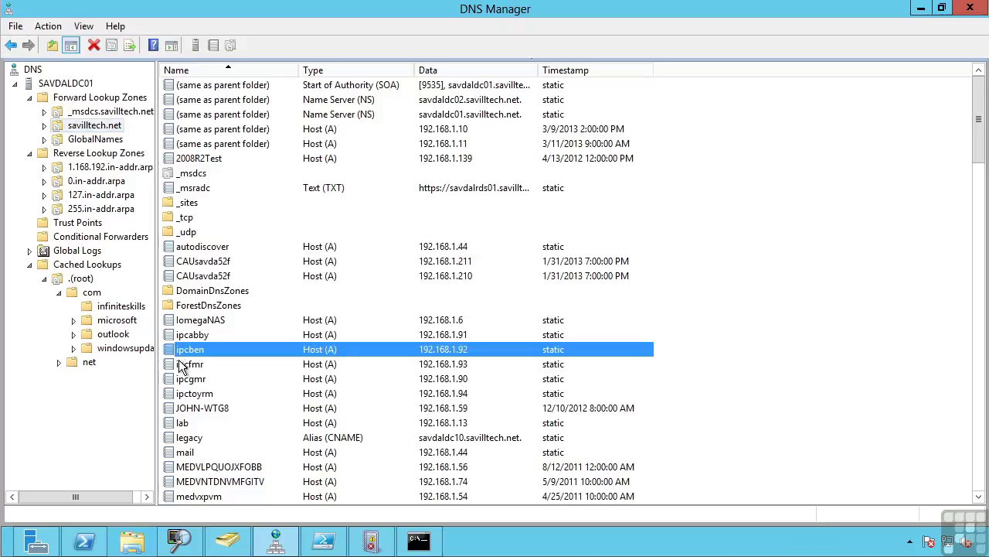
click(183, 379)
click(192, 394)
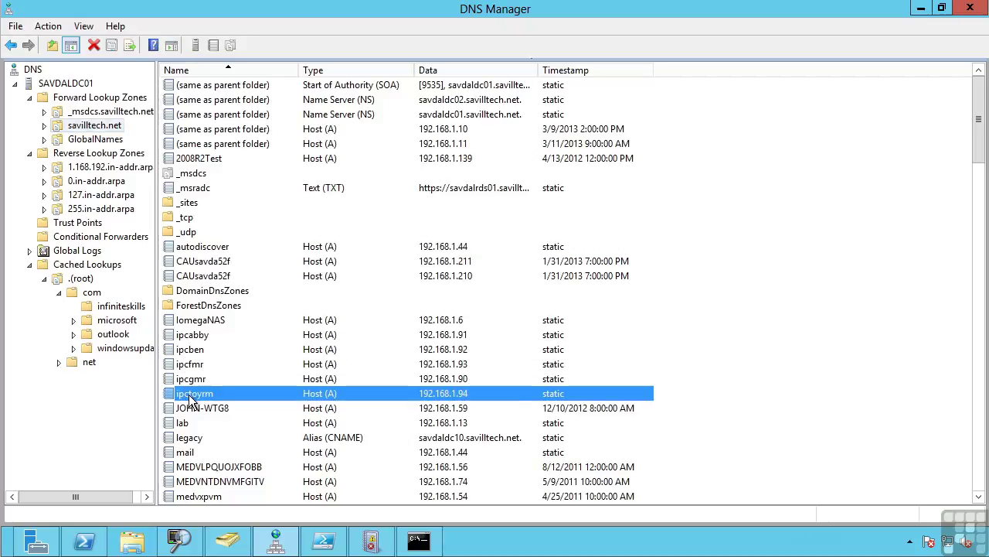
click(106, 172)
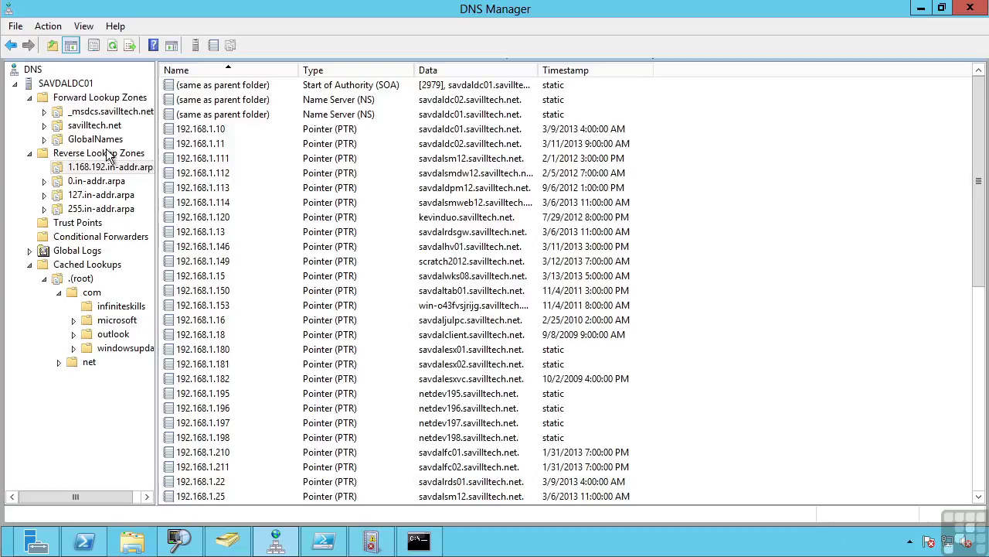
- Walk the New Zone wizard through an IPv4 reverse lookup zone with network ID 192.168.2 and cancel it
right_click(107, 154)
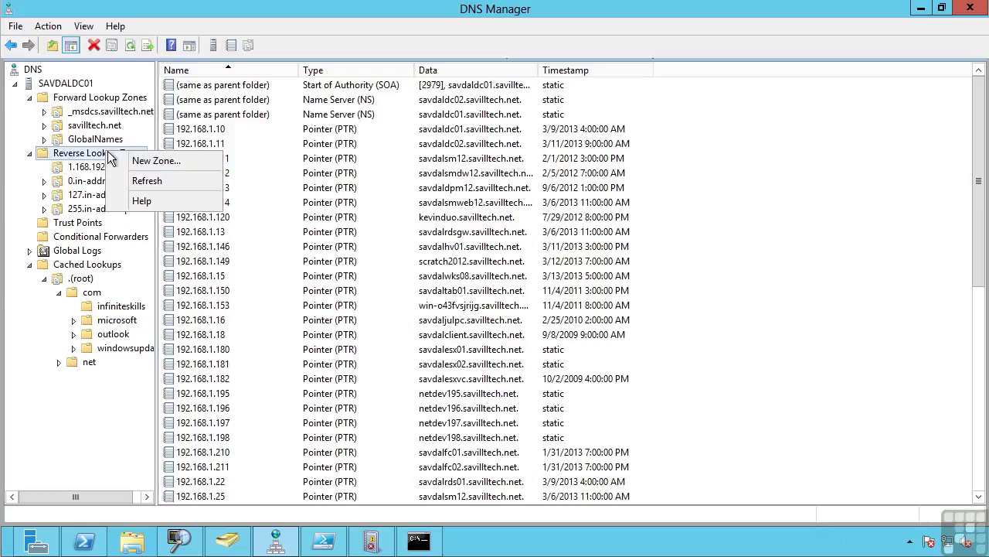
click(139, 163)
click(294, 293)
click(296, 294)
click(298, 295)
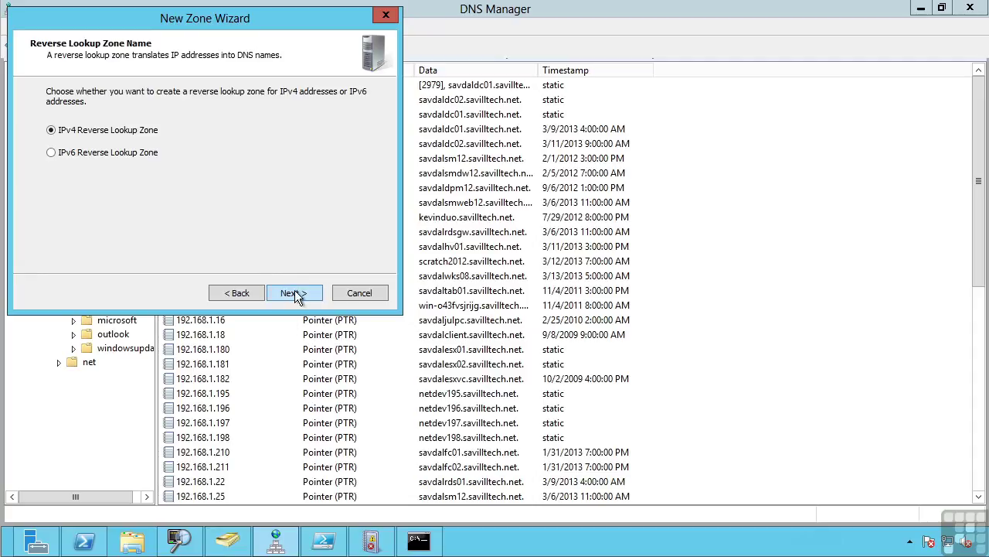
click(297, 295)
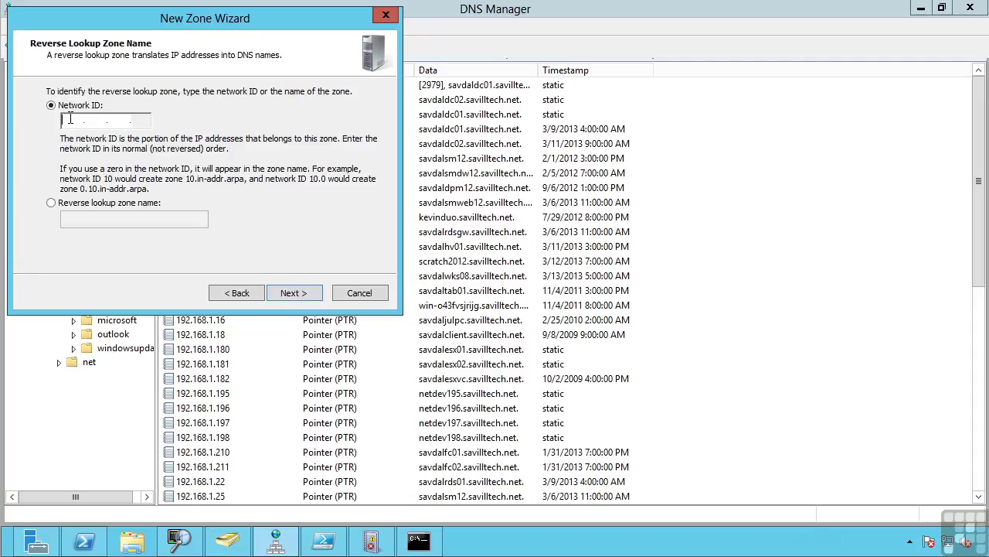
text(192 .168 .2)
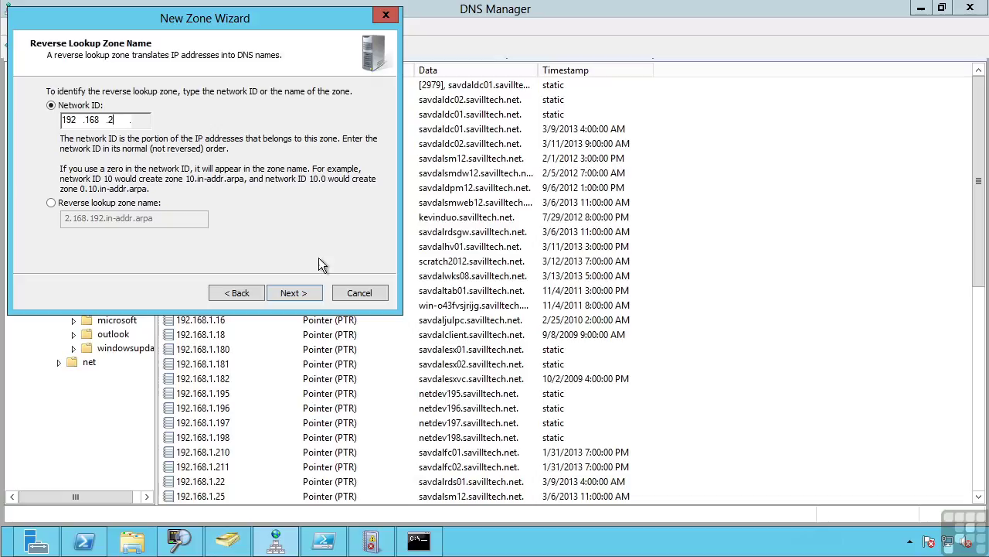
click(360, 293)
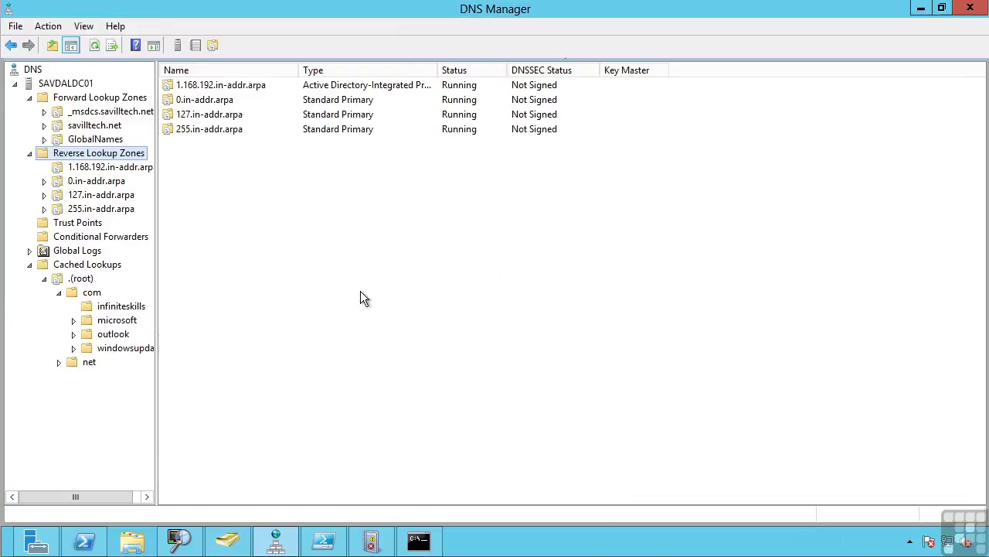
- Walk the New Zone wizard for a forward lookup zone through a primary, Active Directory-stored zone replicated to all DNS servers in the domain
click(99, 128)
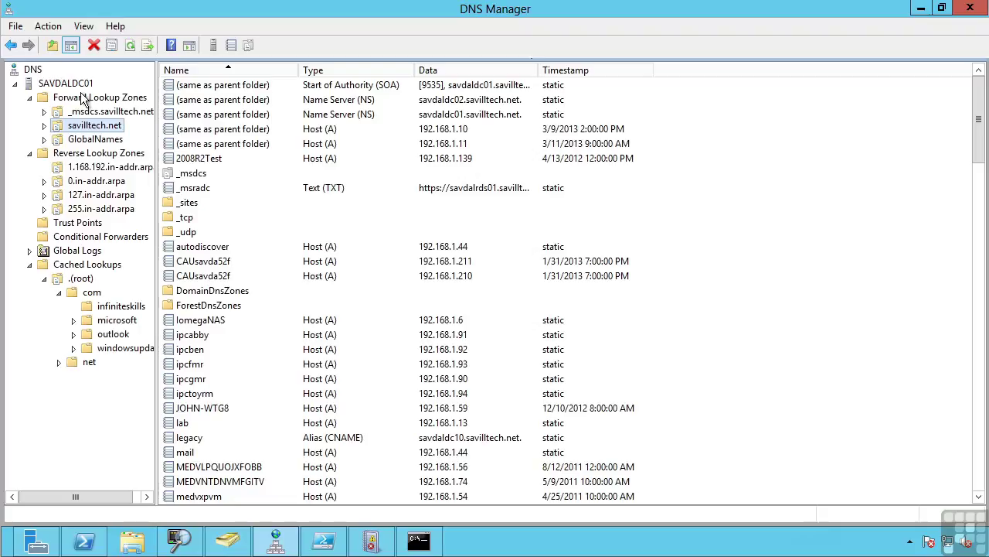
right_click(83, 98)
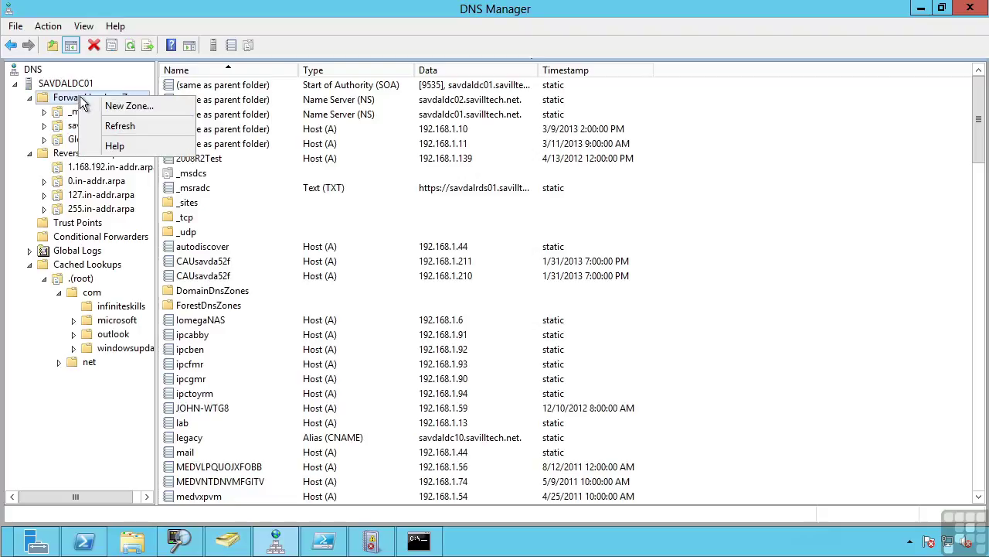
click(126, 107)
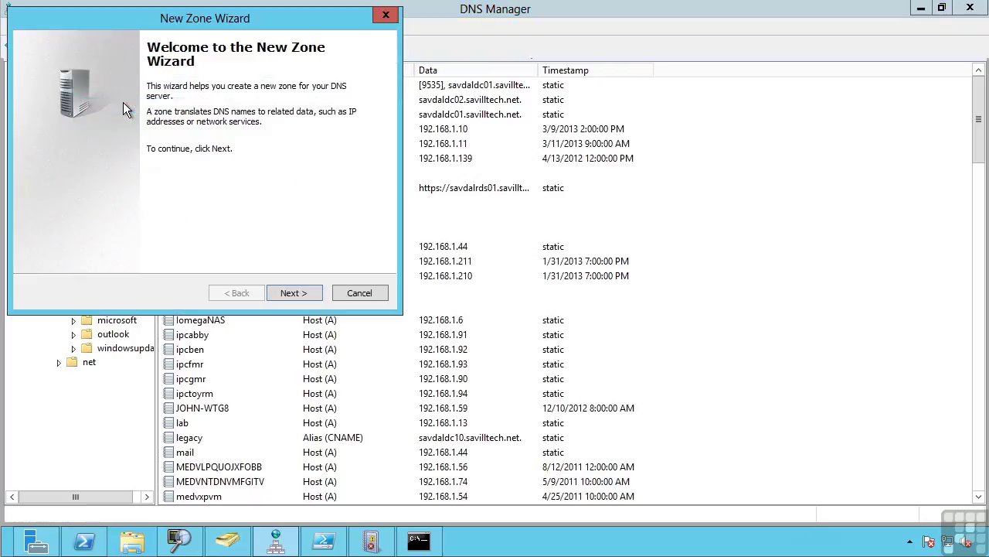
click(301, 297)
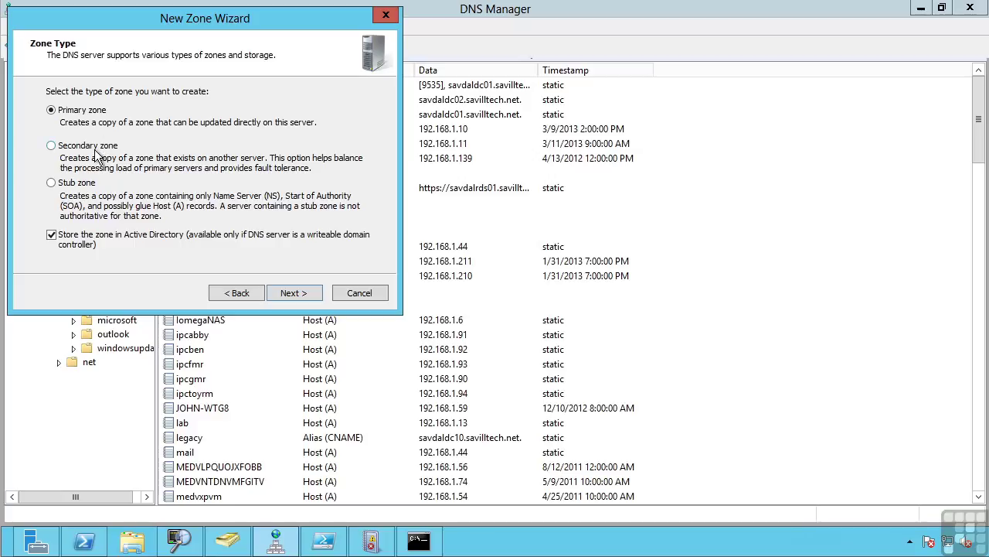
click(91, 147)
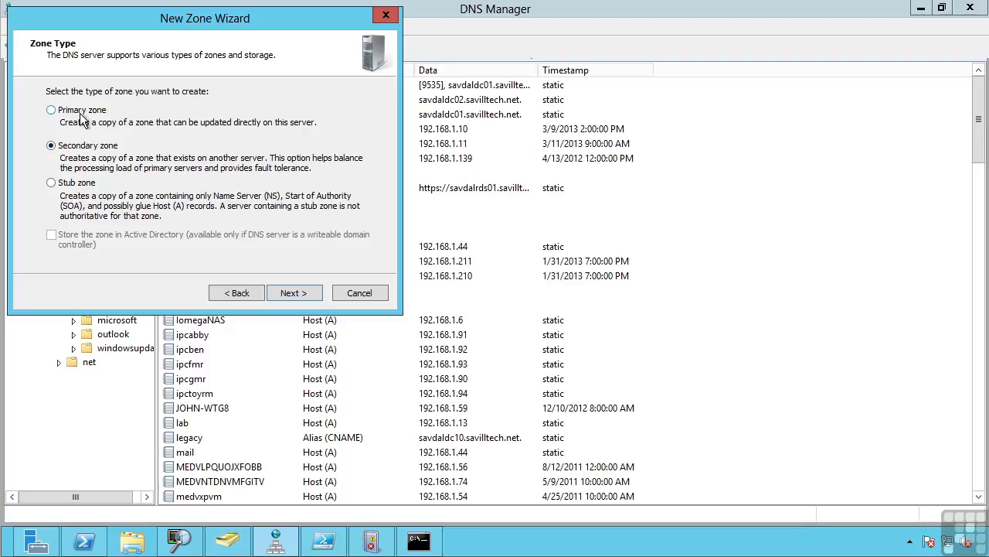
click(83, 119)
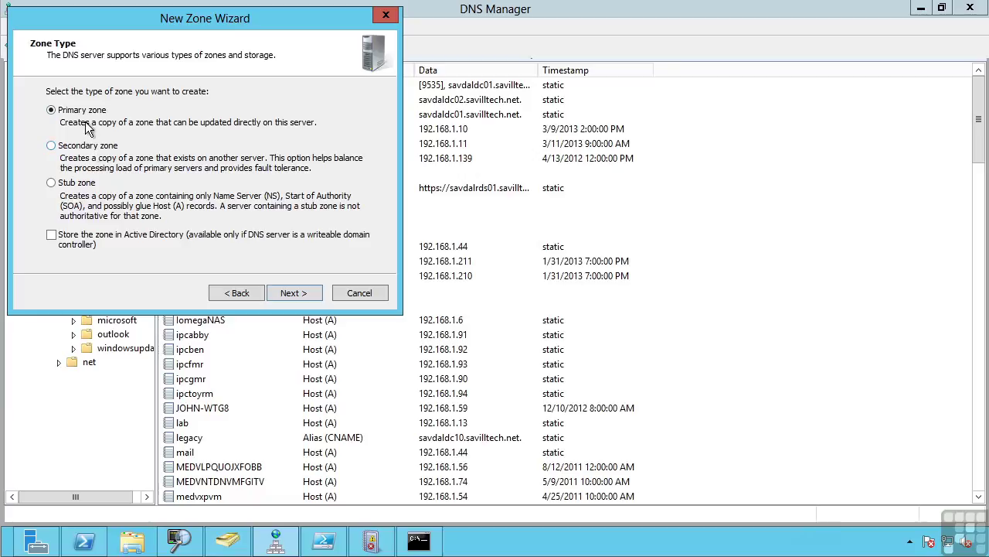
click(51, 234)
click(300, 295)
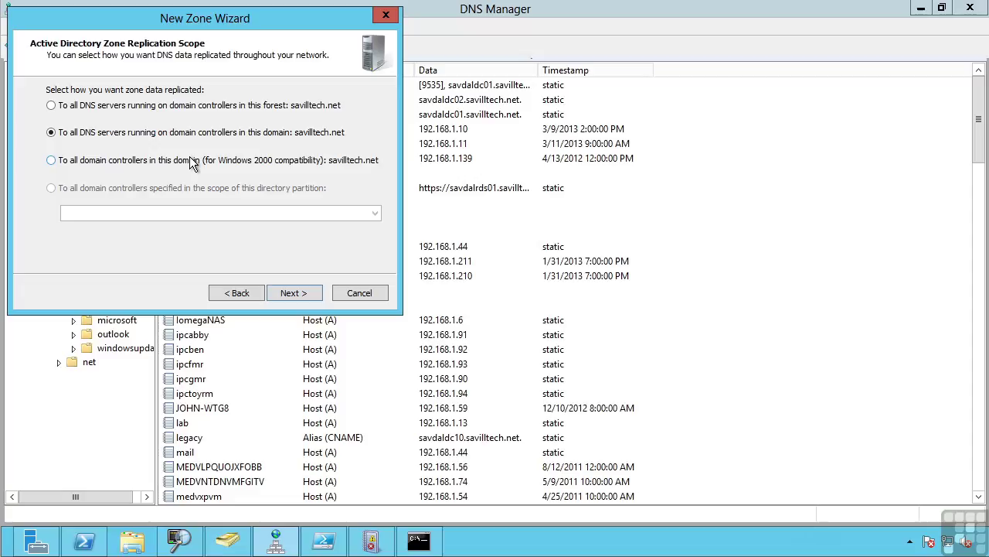
click(125, 111)
click(150, 137)
- Switch to the Command Prompt, list the DNS directory partitions with dnscmd /enumdirectorypartitions, and return to cancel the zone wizard
click(418, 540)
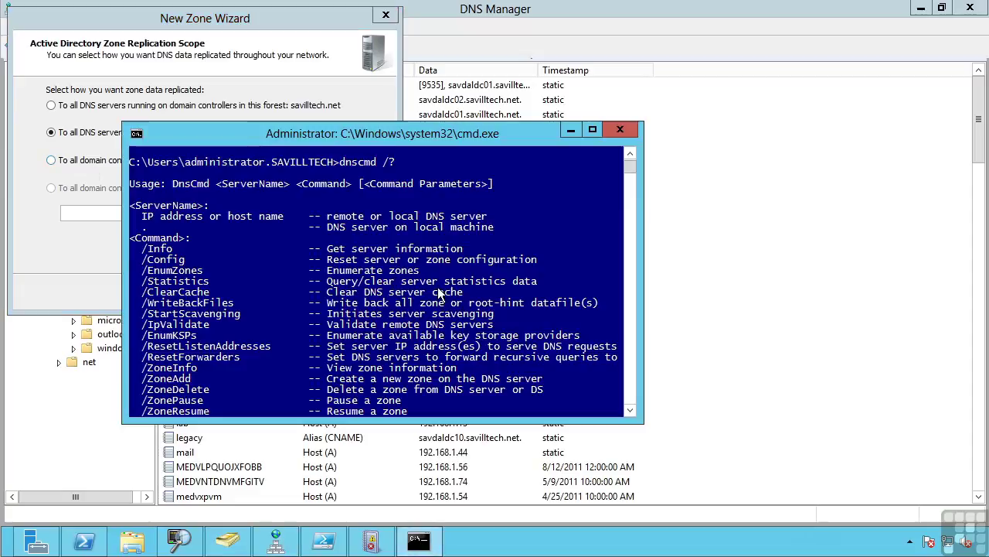
key(Return)
text(dnscmd /enumdirectorypartitions)
key(Return)
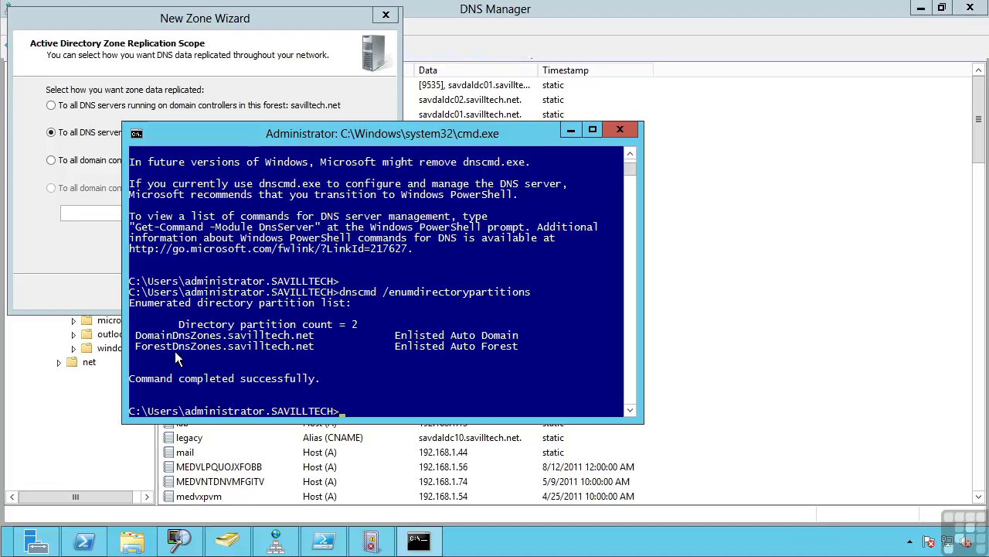
key(alt+Tab)
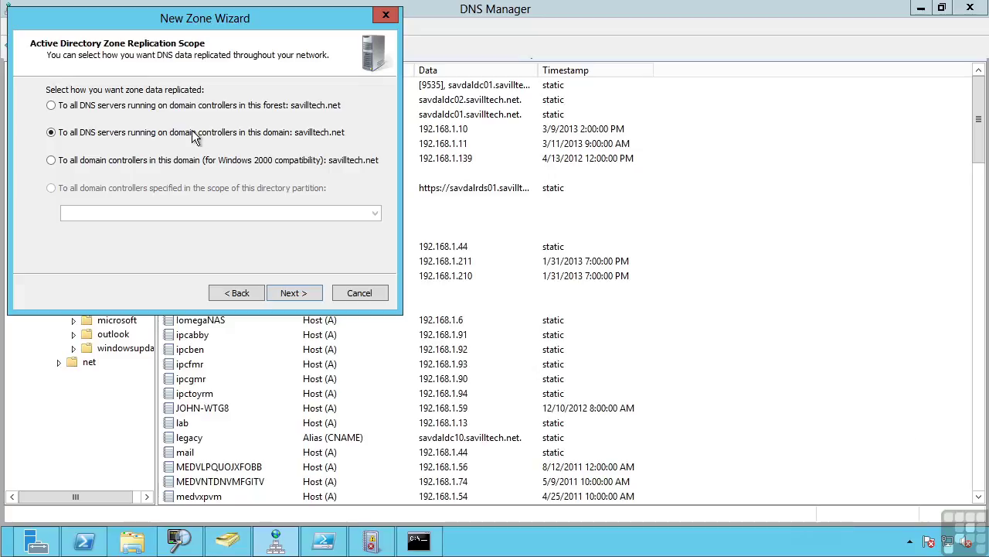
click(359, 292)
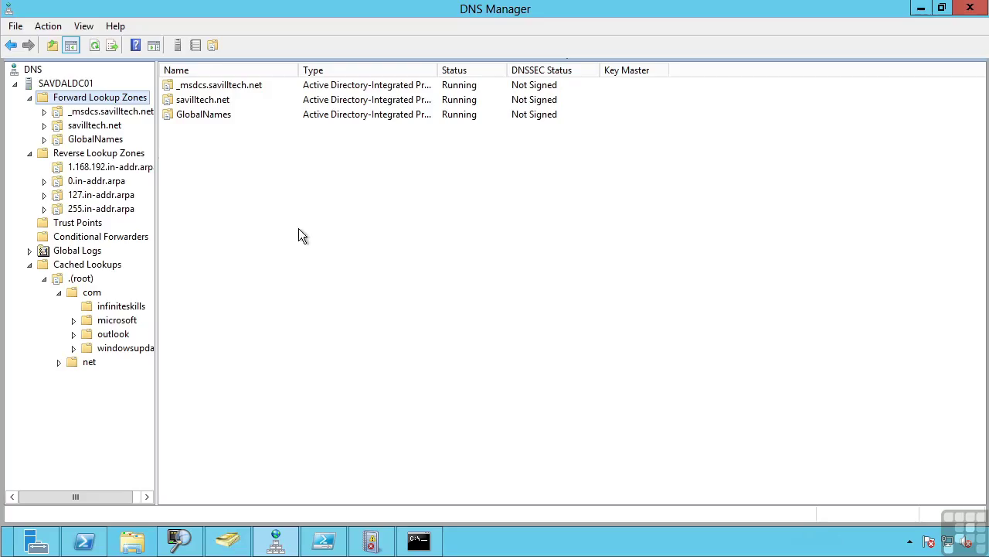
- View the general properties and replication scope choices of the savilltech.net zone without changing them
click(91, 126)
right_click(82, 126)
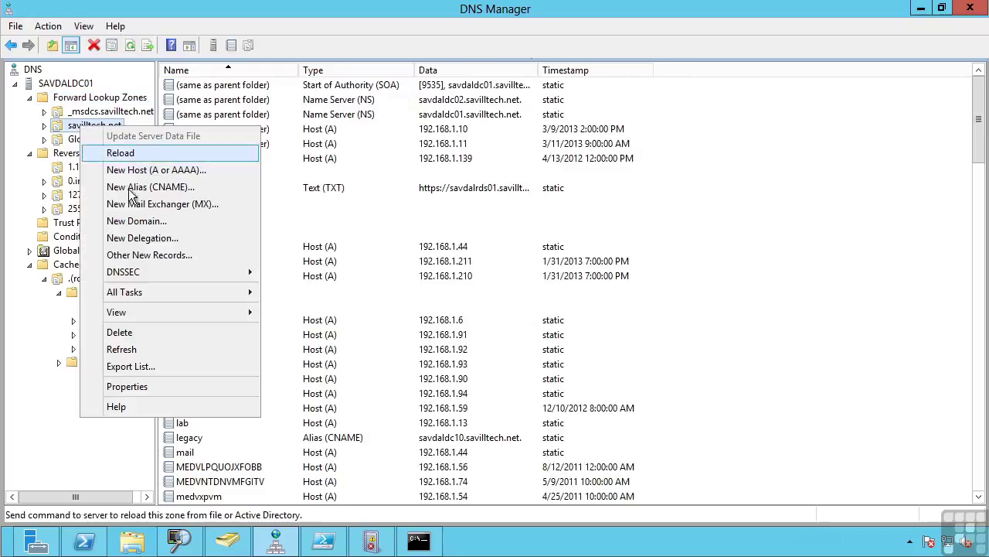
click(140, 386)
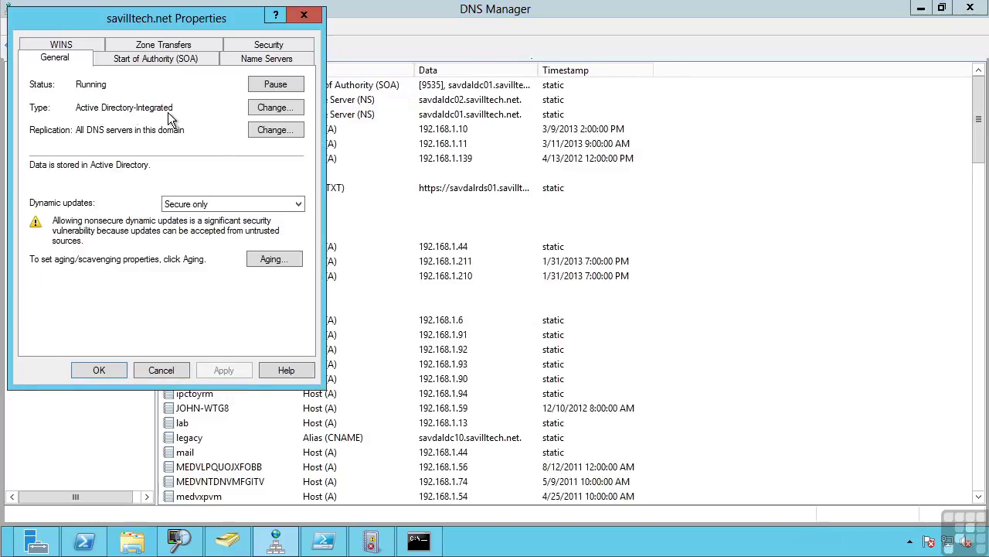
click(261, 135)
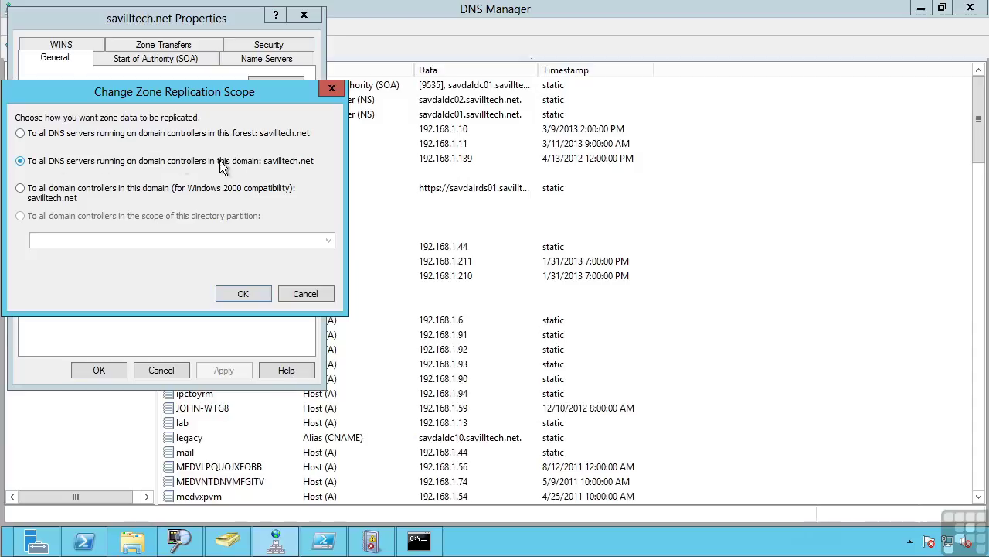
click(305, 293)
click(99, 370)
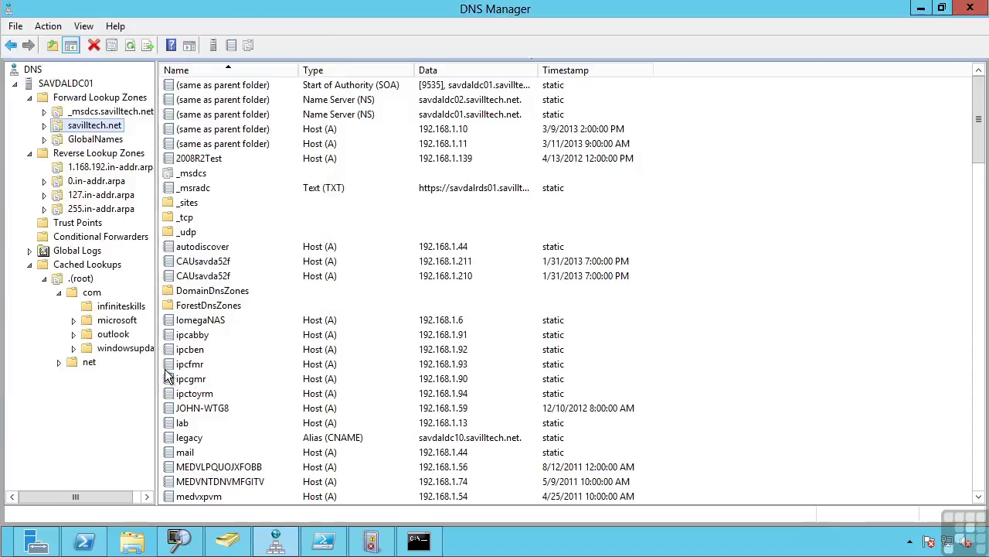
- Expand the _msdcs.savilltech.net zone and check the replication setting in its properties
click(44, 112)
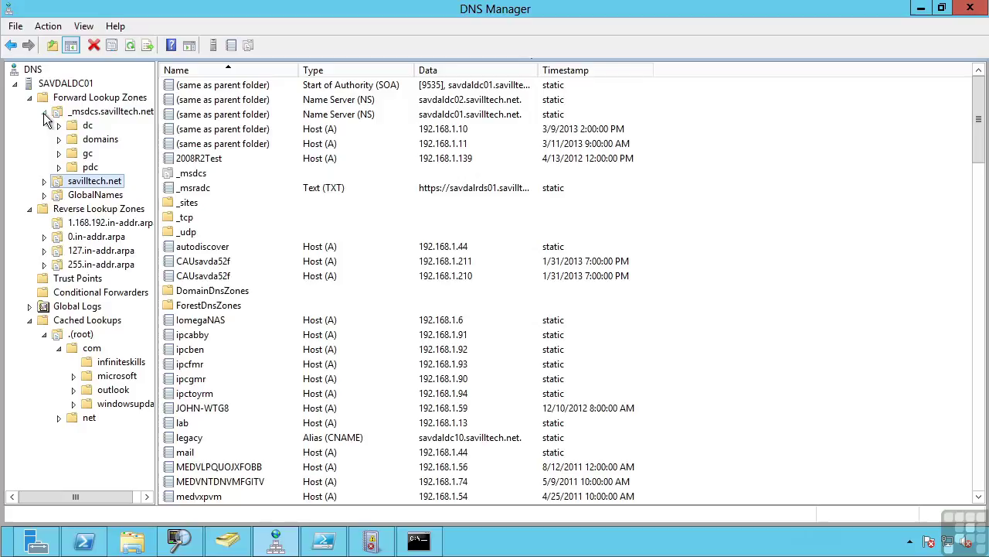
right_click(99, 111)
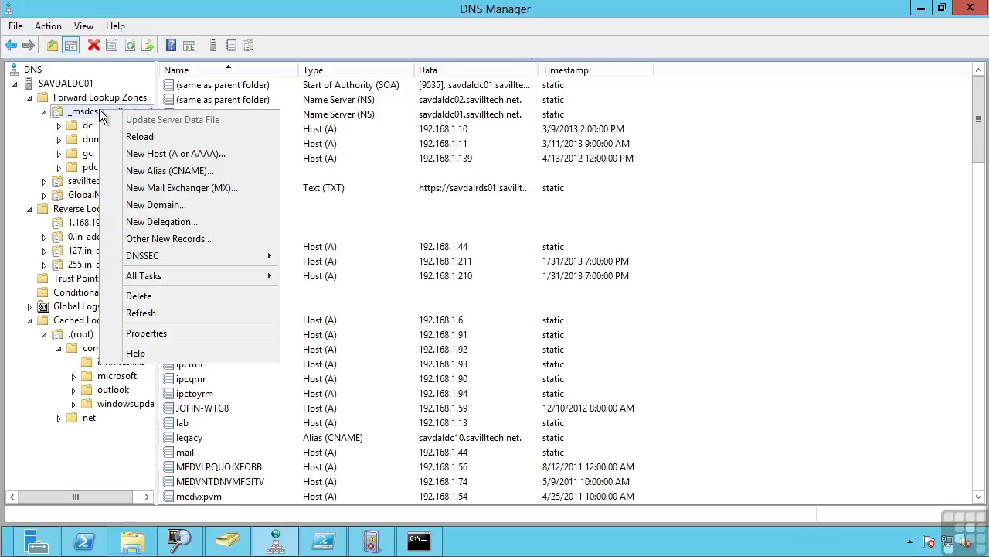
click(151, 334)
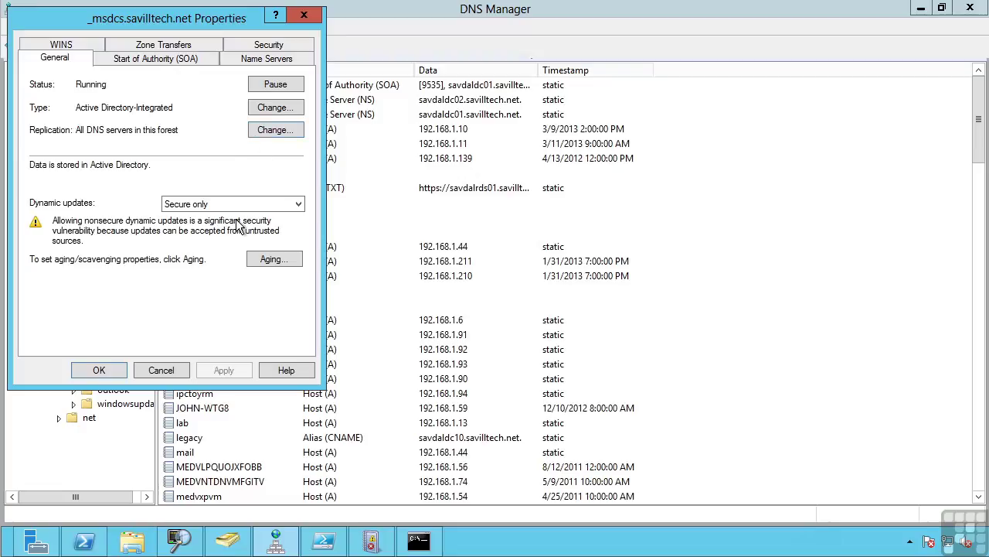
click(161, 370)
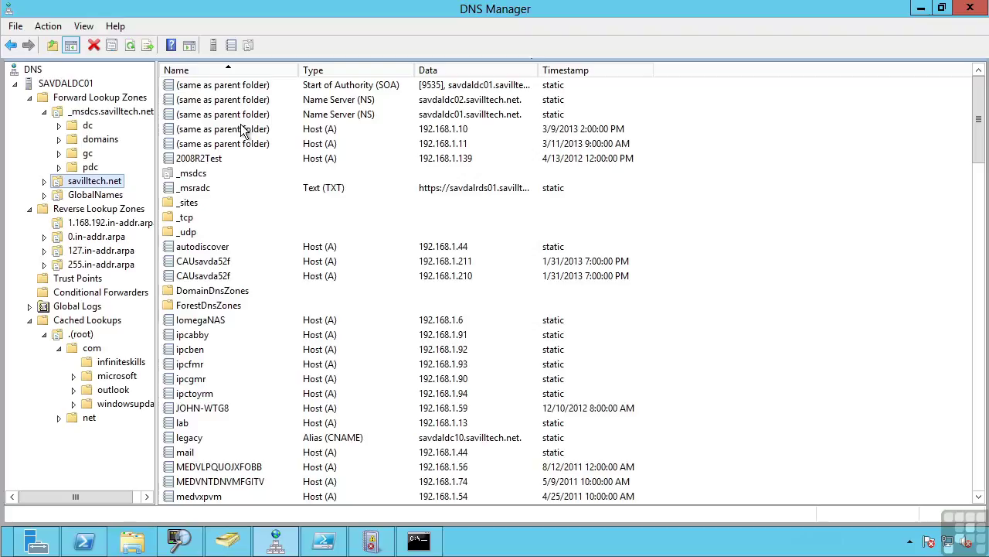
- Begin a new conditional forwarder for the DNS domain infiniteskills.com and cancel it
click(86, 298)
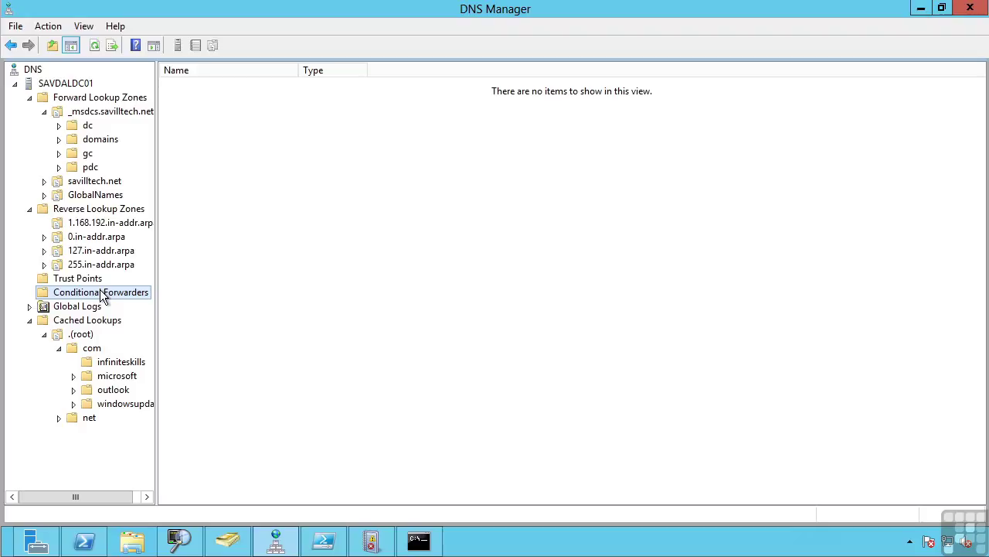
right_click(101, 294)
click(142, 300)
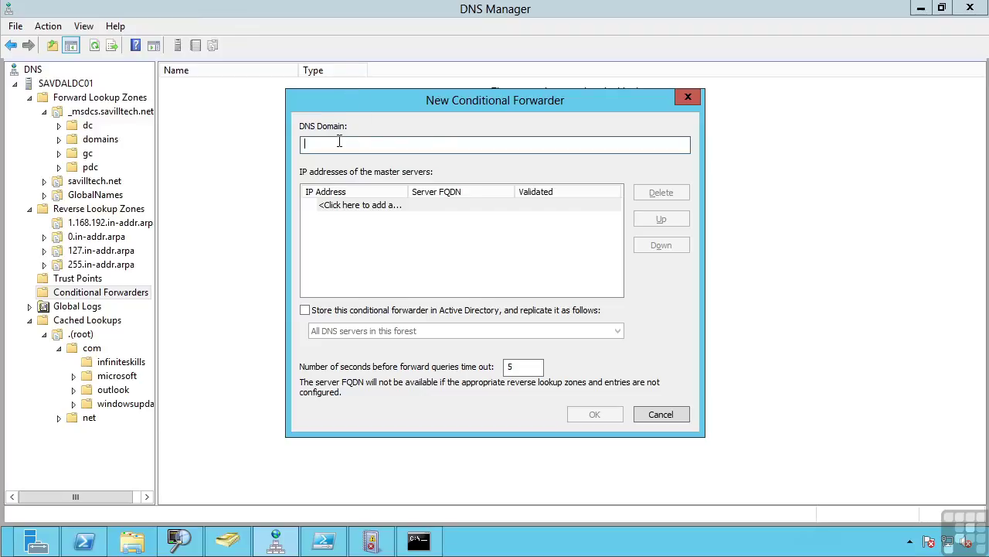
text(infiniteskills.com)
click(661, 414)
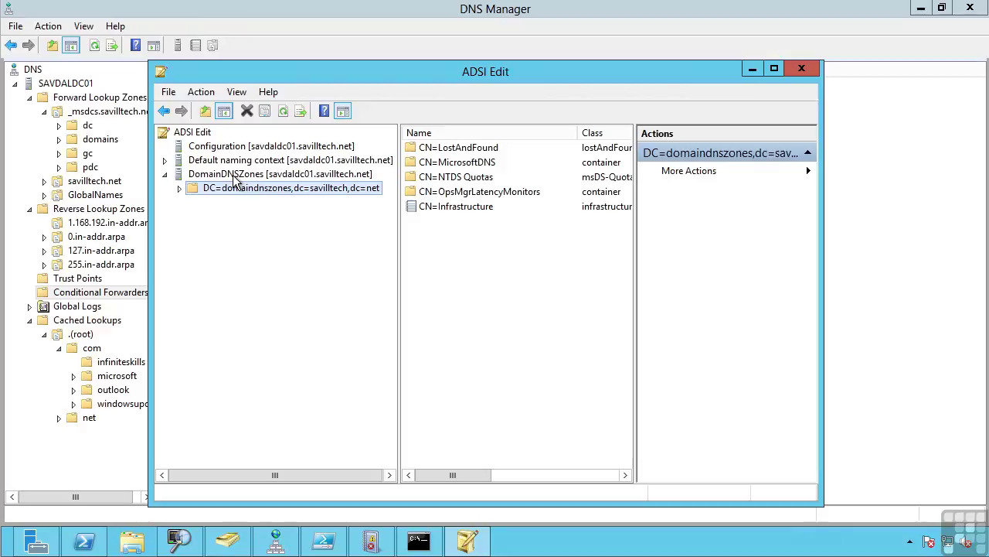
- Add a connection to the naming context dc=forestdnszones,dc=savilltech,dc=net and expand it
right_click(191, 138)
click(209, 144)
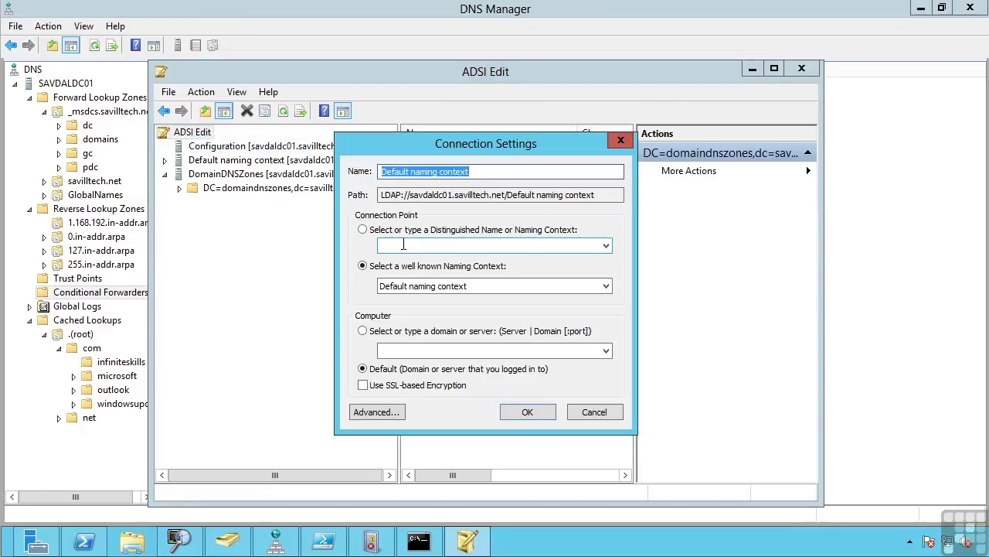
click(384, 232)
click(393, 246)
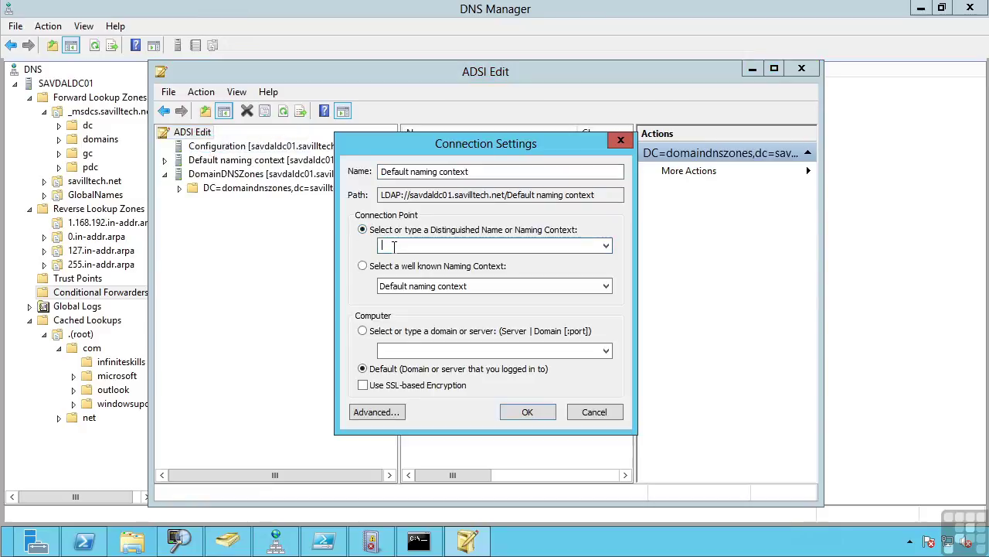
text(dc=fo)
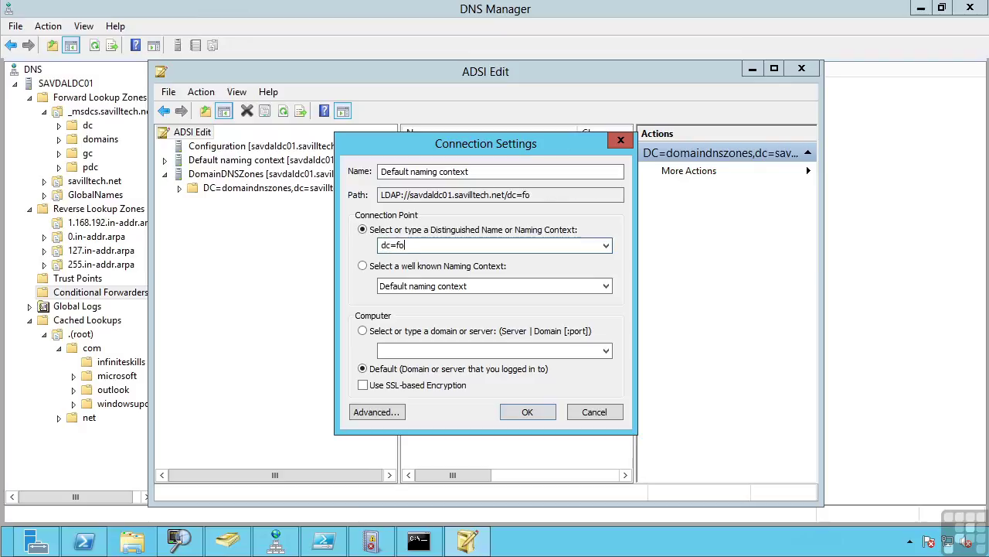
text(restdnszones,dc=)
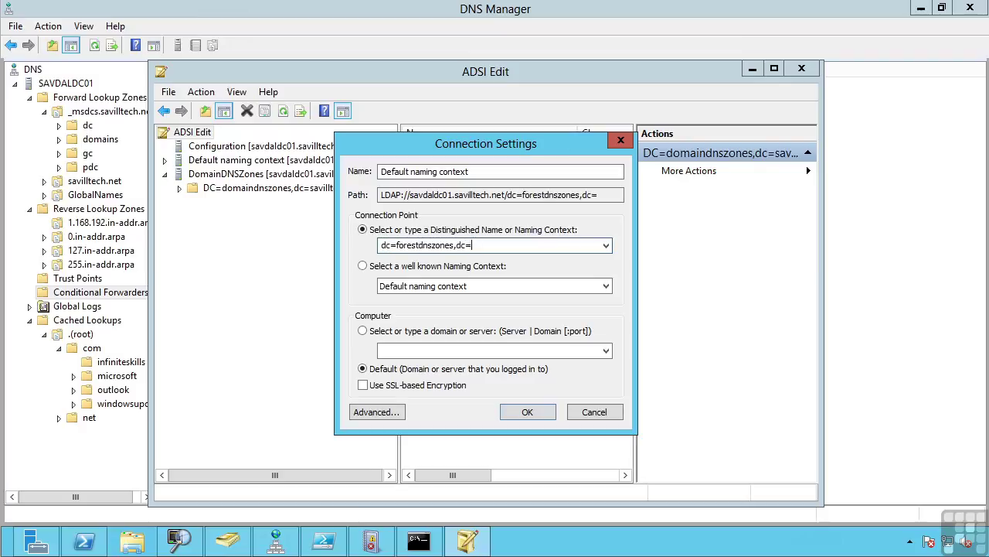
text(savilltech,dc=net)
key(Return)
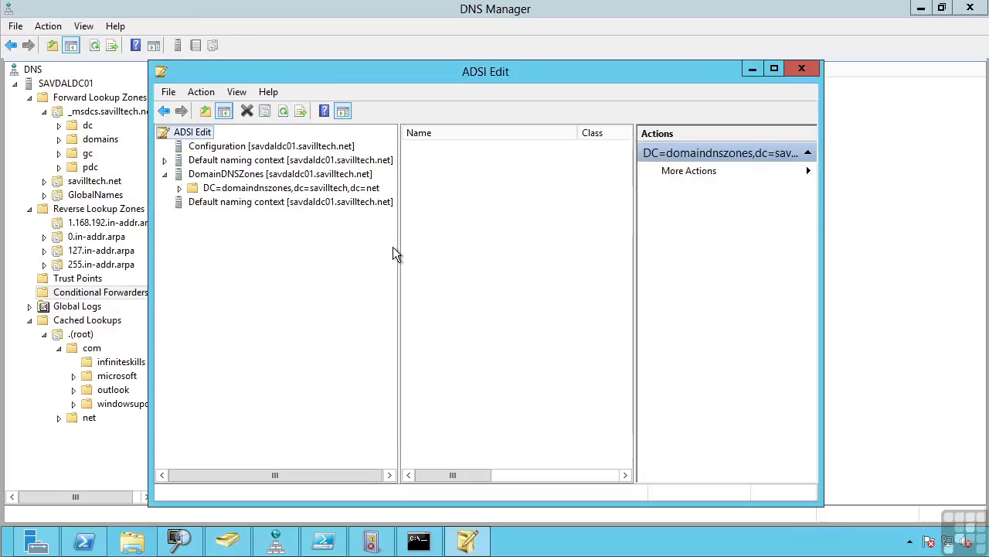
double_click(219, 204)
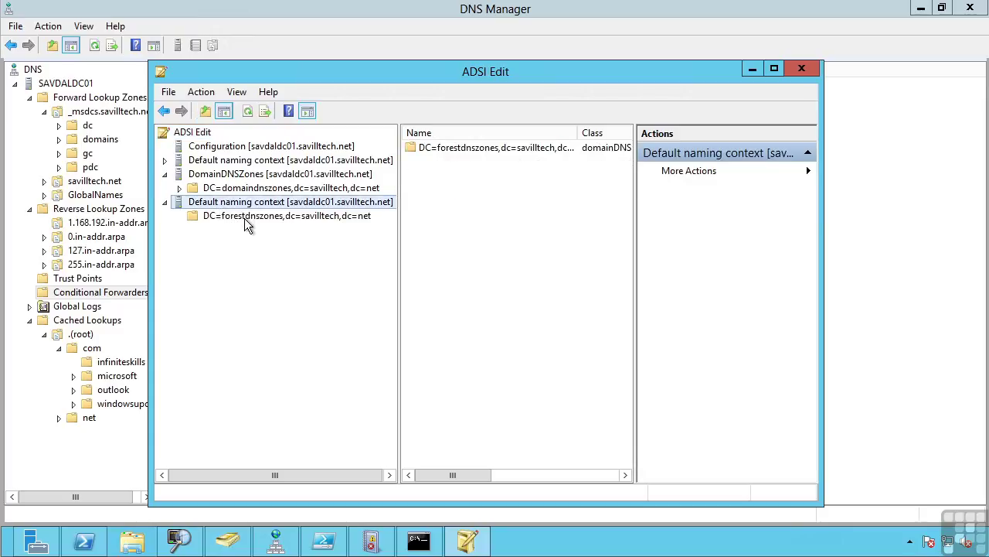
- Expand MicrosoftDNS in the domaindnszones partition and examine the savilltech.net zone's record nodes and their distinguished names
double_click(246, 189)
double_click(260, 217)
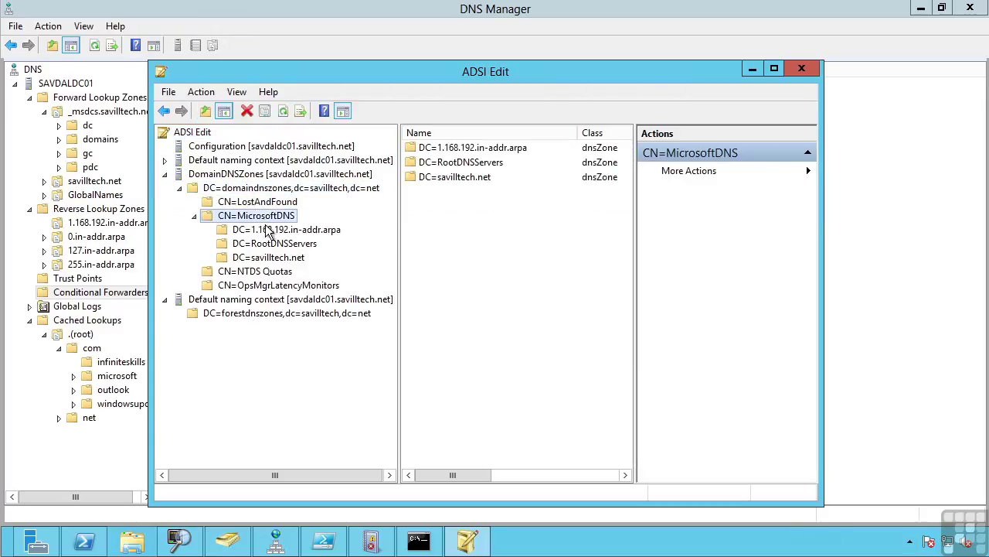
click(275, 260)
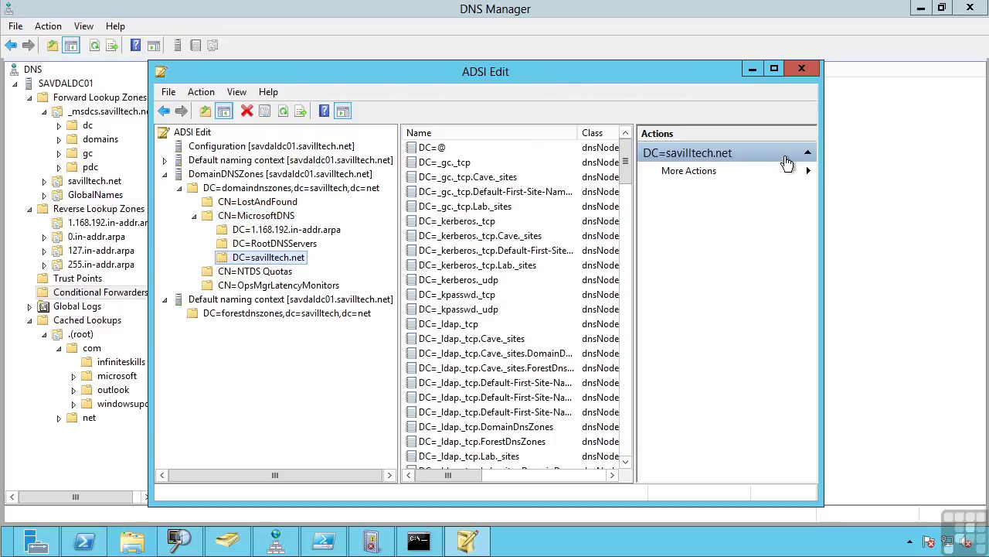
drag(627, 166, 627, 363)
click(499, 476)
click(570, 474)
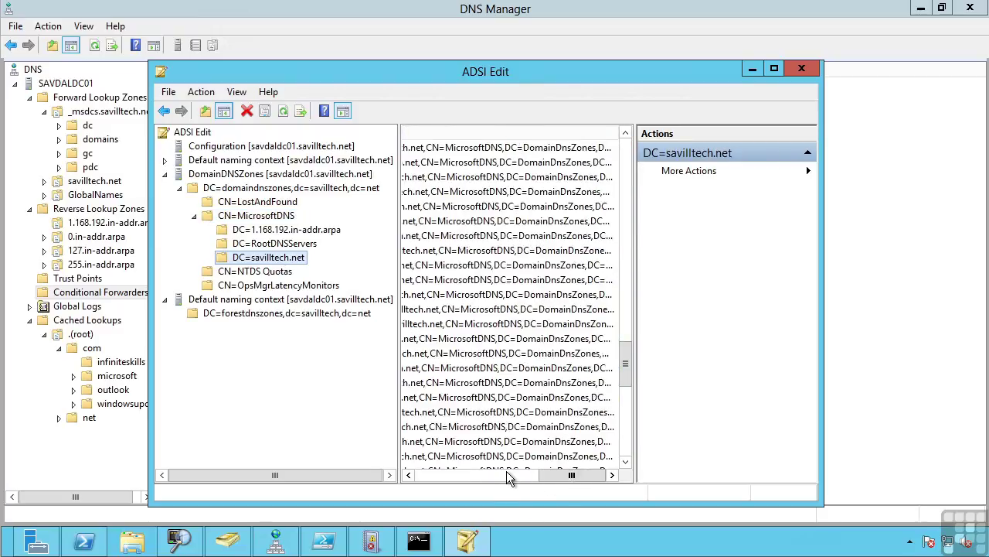
click(448, 475)
click(443, 475)
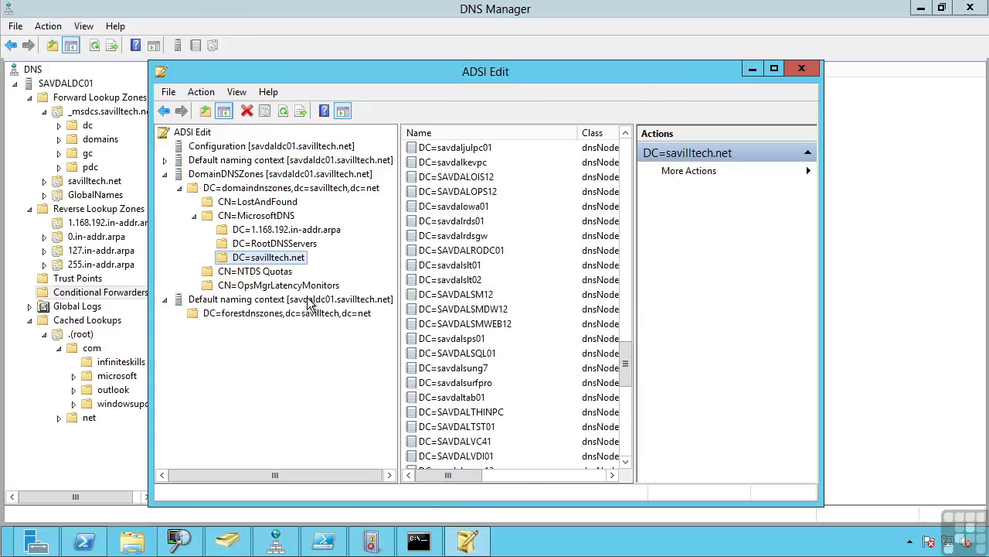